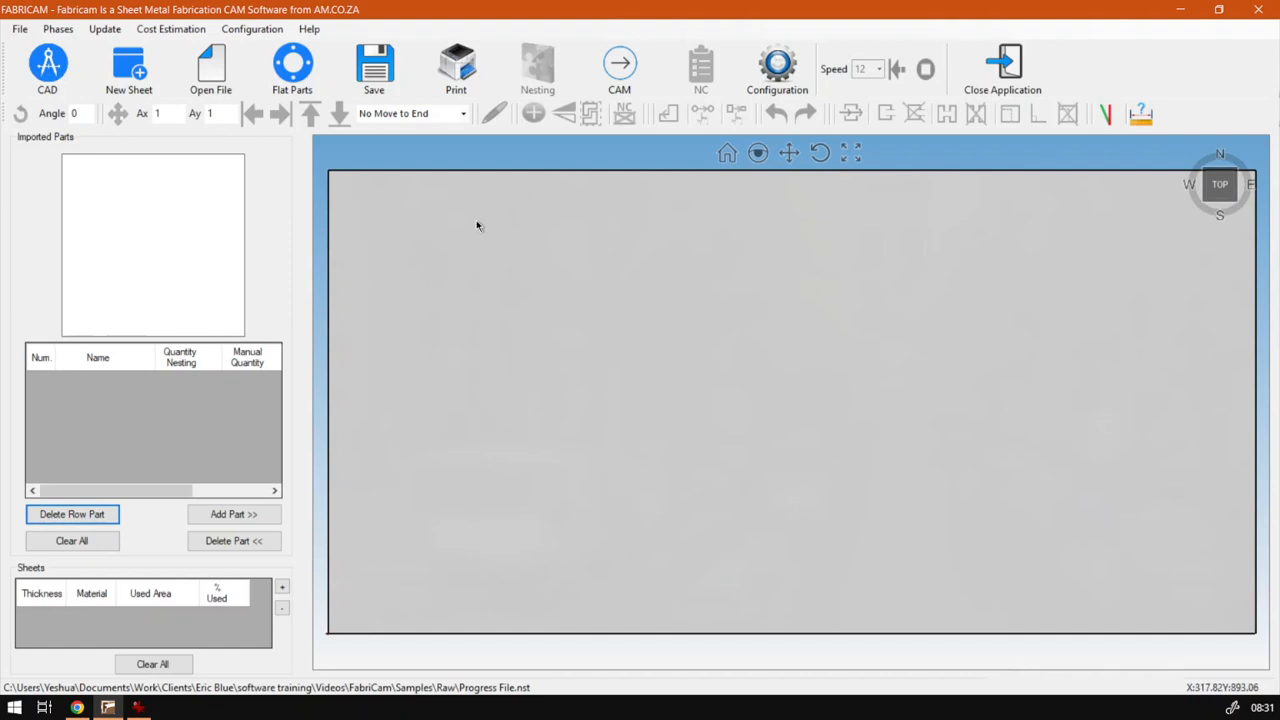
Try to import flat part P3 with X 200 mm, R1 50 mm and R2 50 mm
click(296, 68)
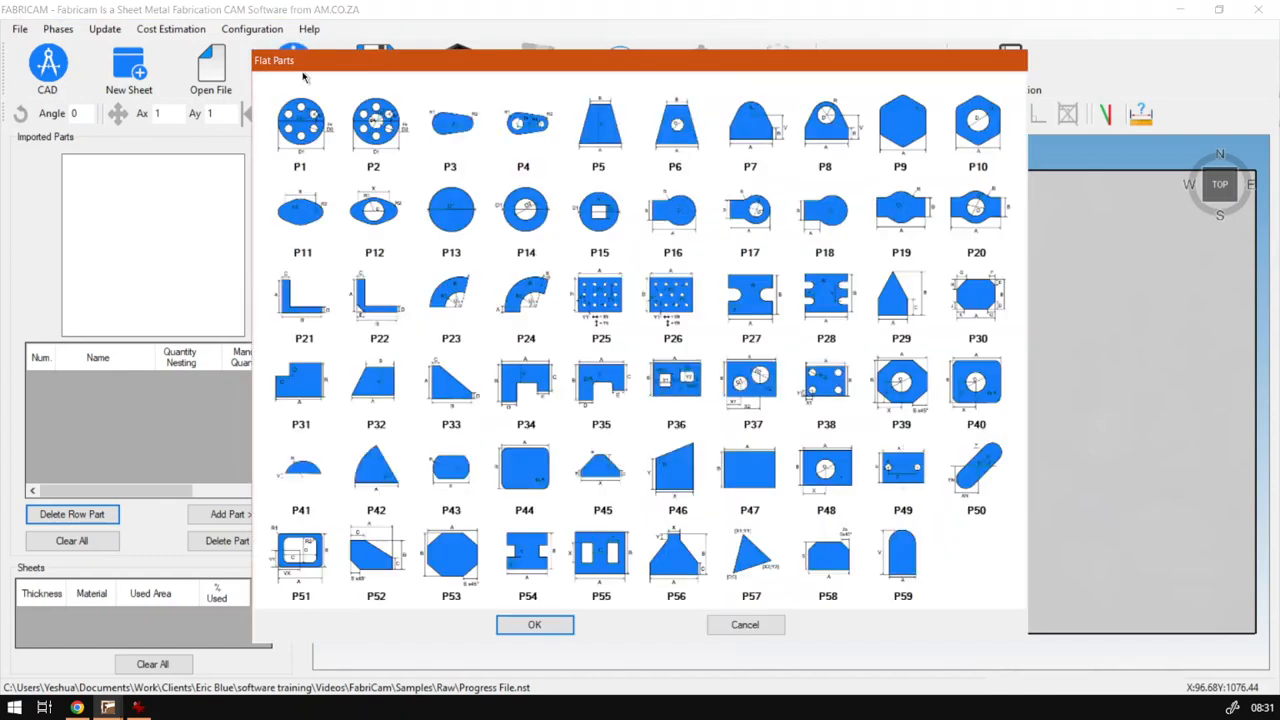
click(449, 145)
click(448, 135)
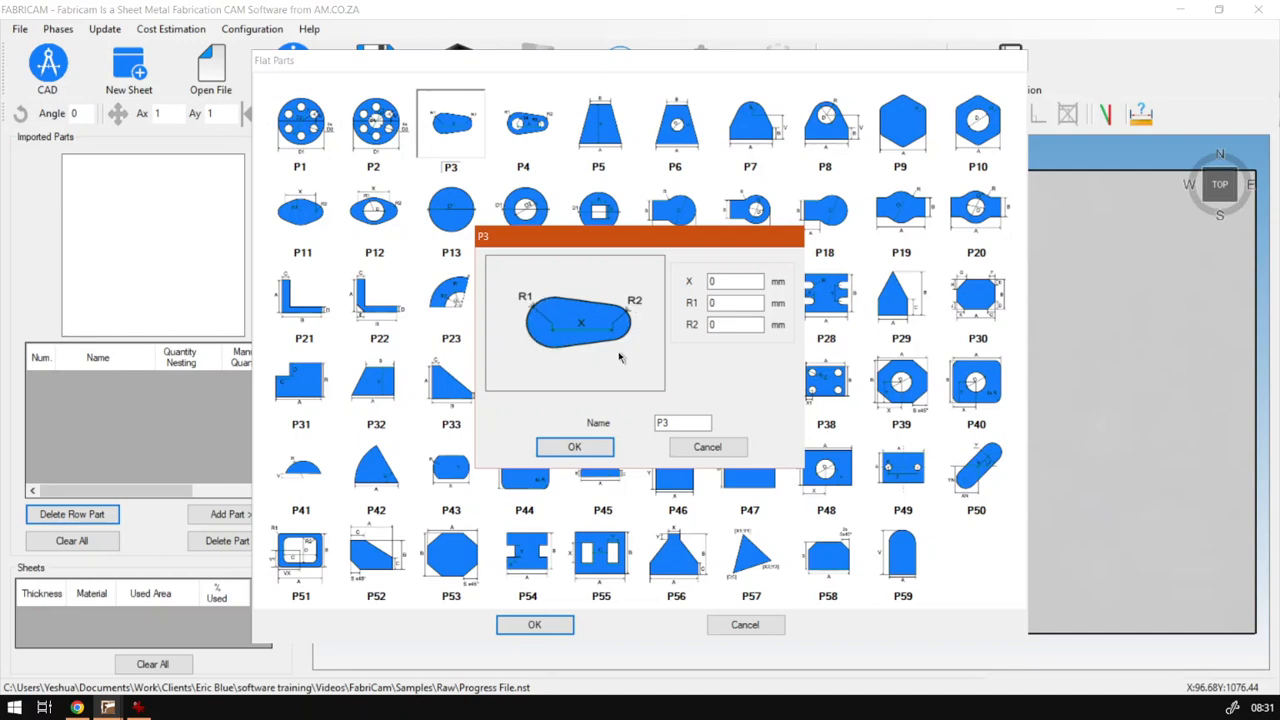
double_click(737, 281)
text(200)
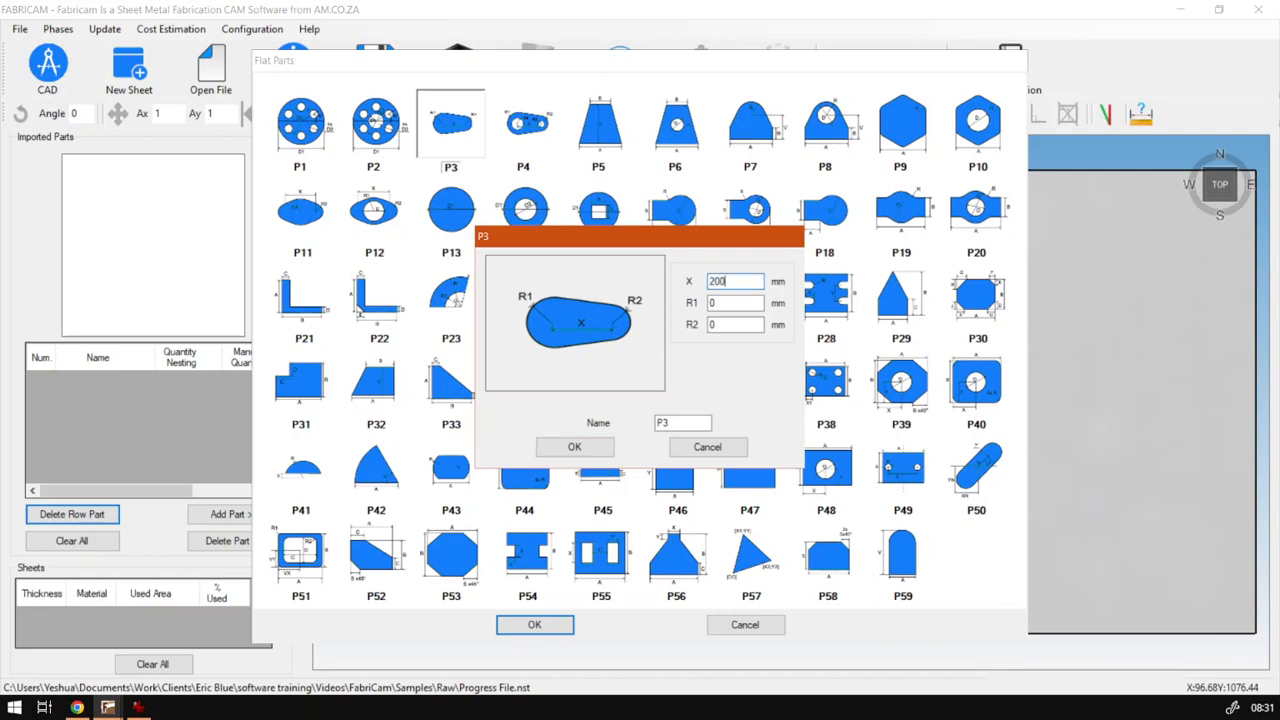
double_click(710, 302)
text(50)
double_click(738, 323)
text(50)
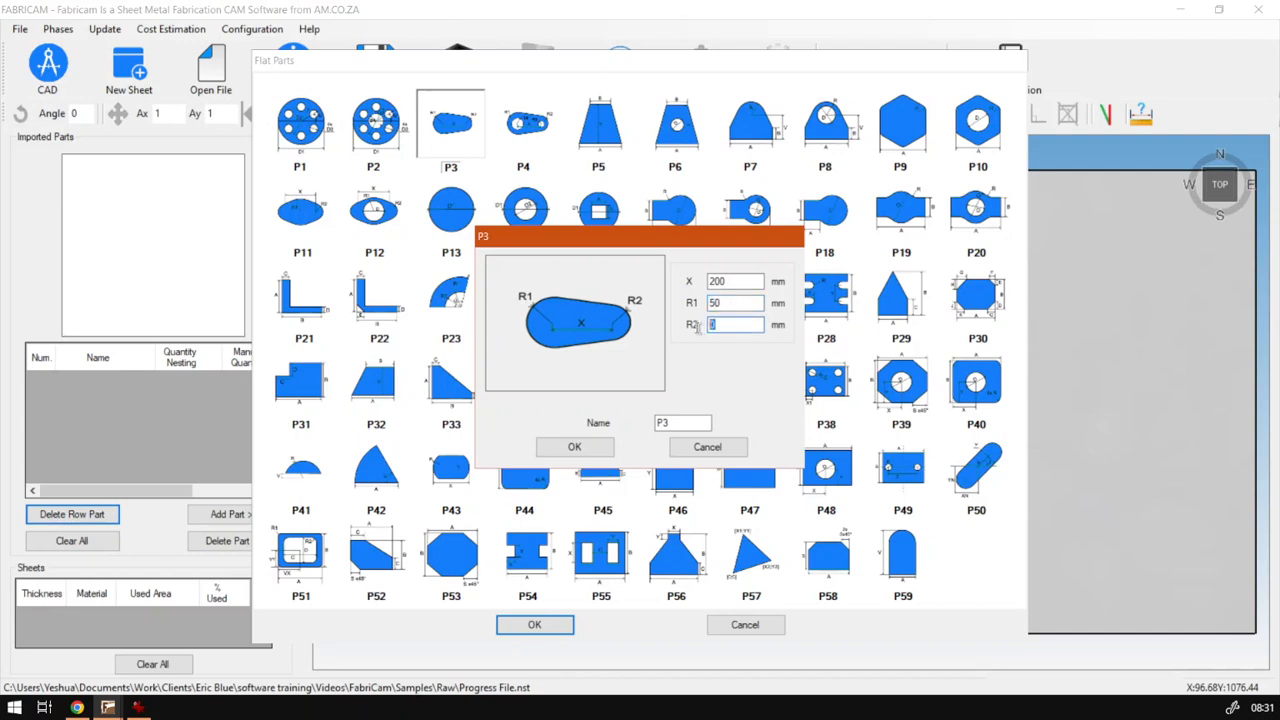
click(588, 452)
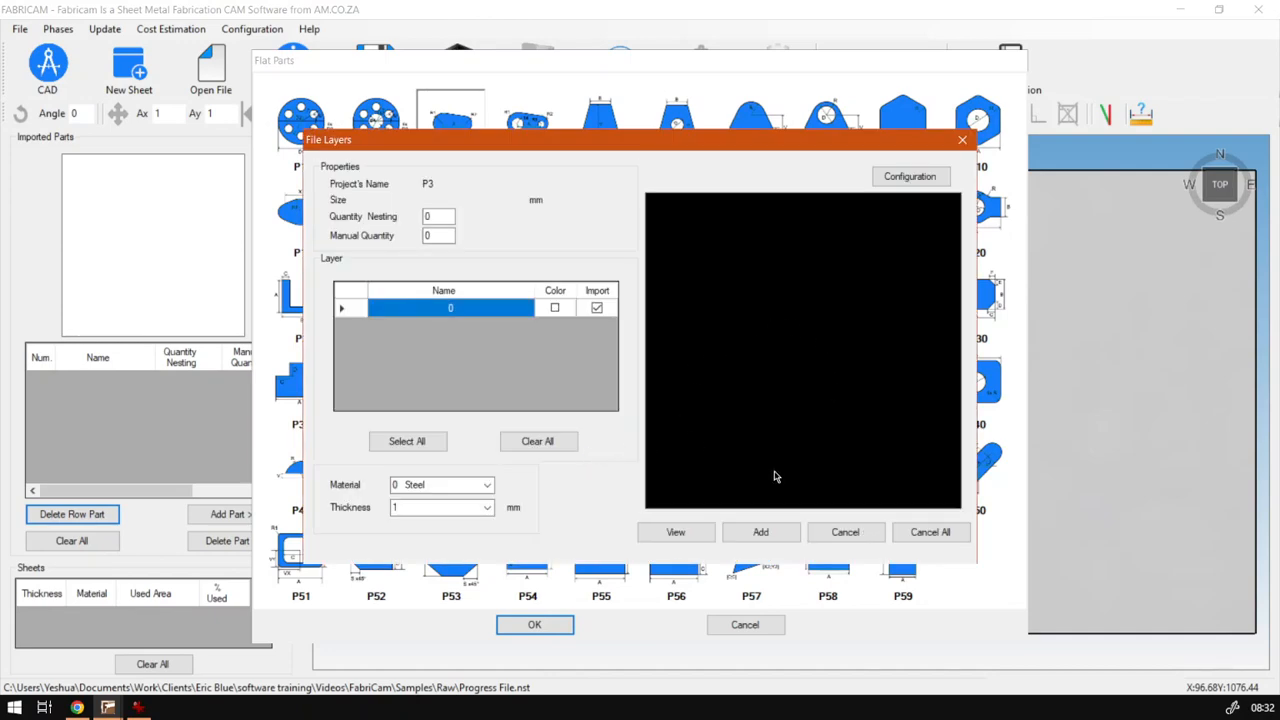
click(760, 532)
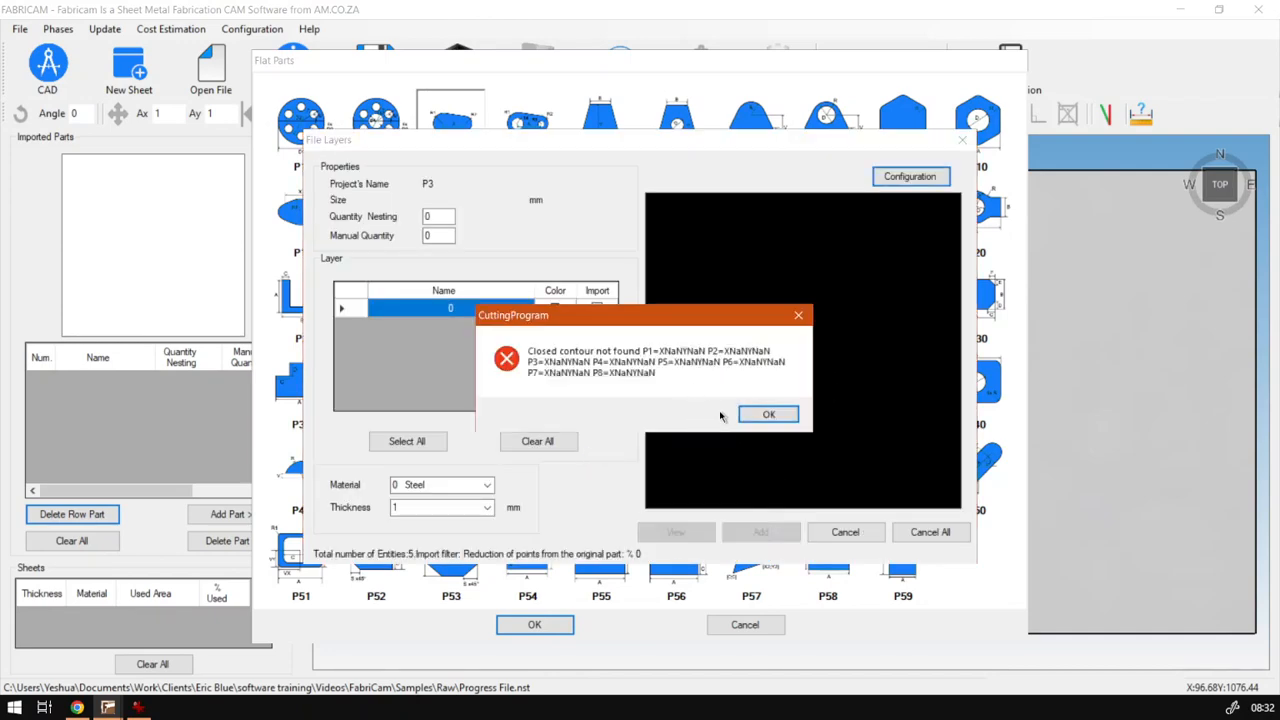
click(770, 418)
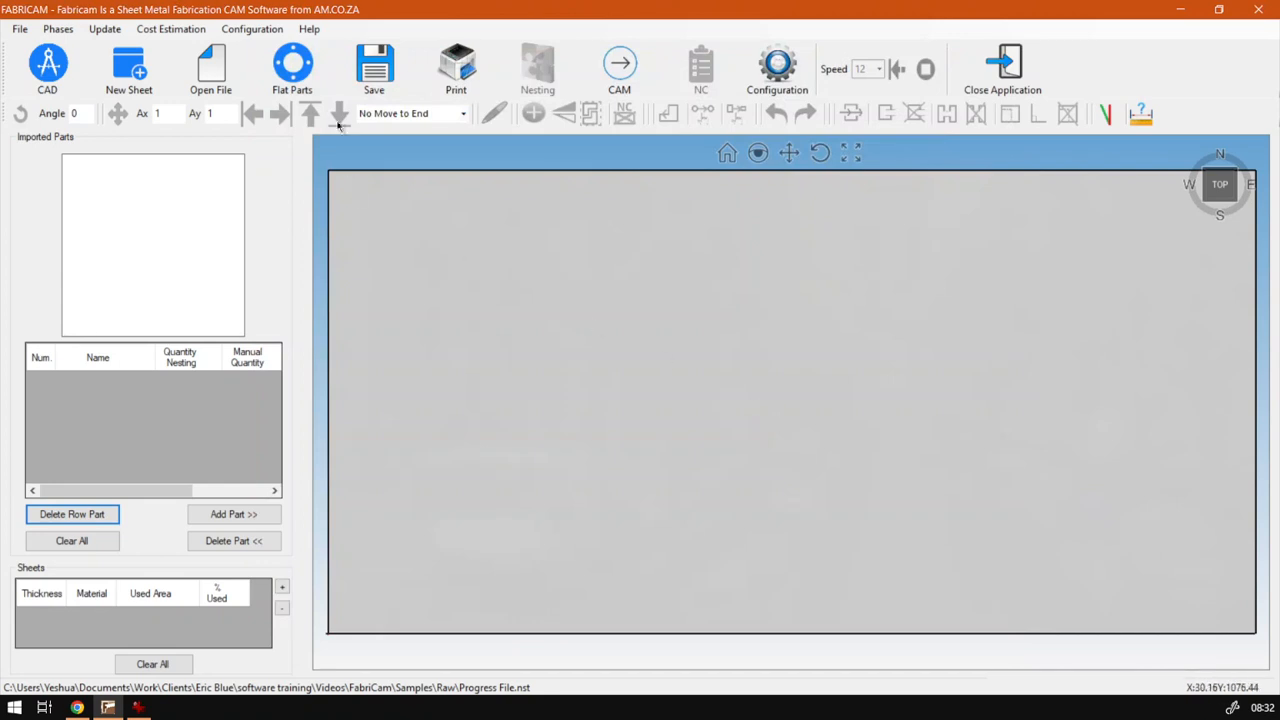
Generate flat part P3 with X 200 mm, R1 50 mm and R2 49 mm
click(292, 65)
double_click(450, 125)
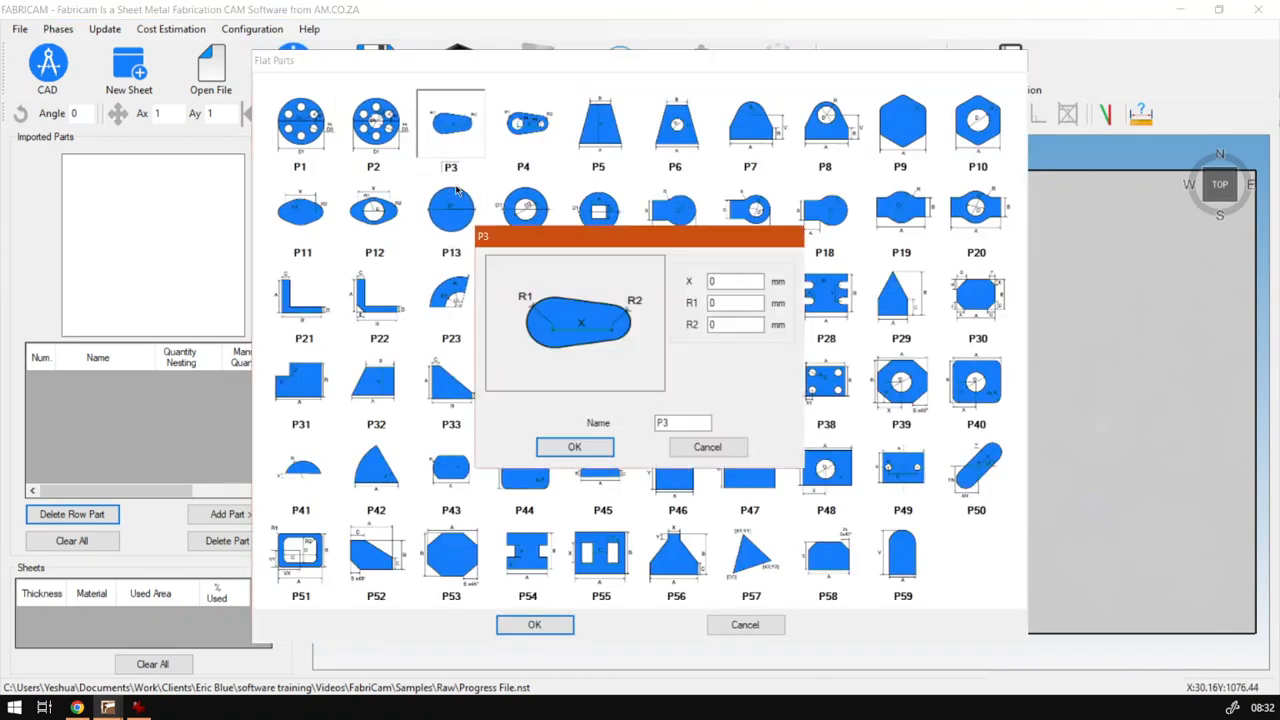
double_click(722, 281)
text(200)
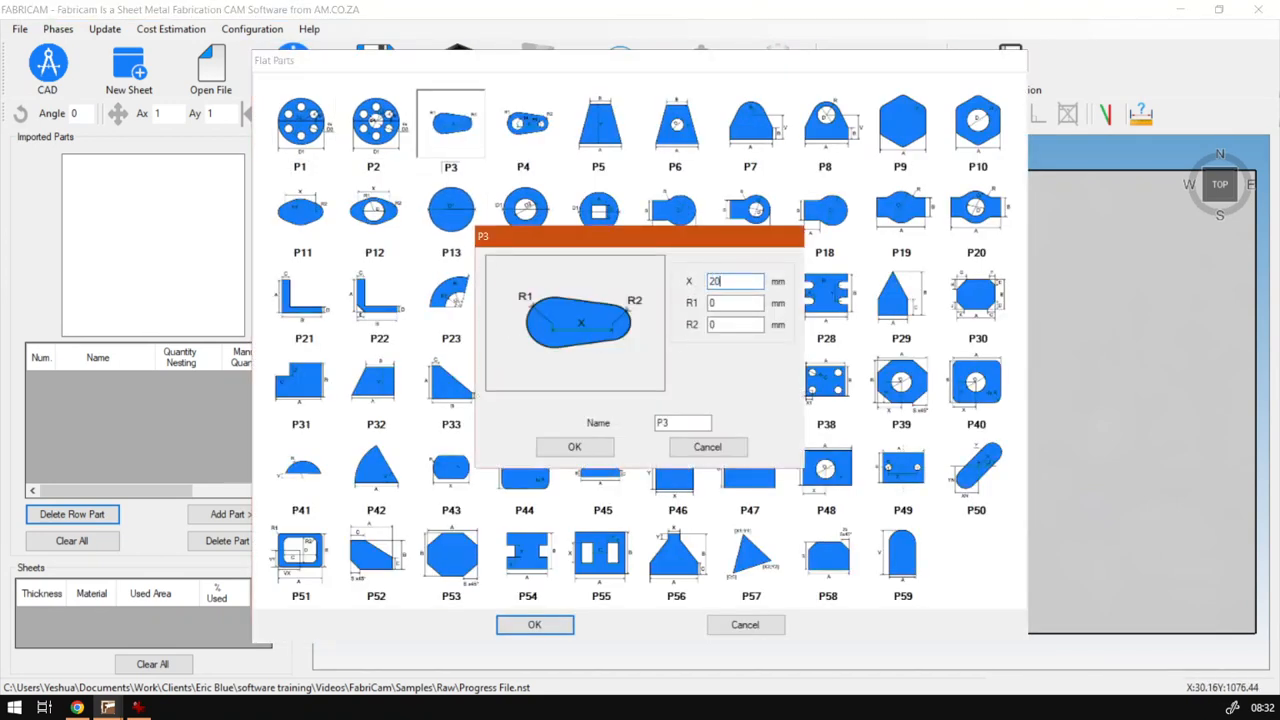
double_click(718, 302)
text(50)
double_click(712, 325)
text(49)
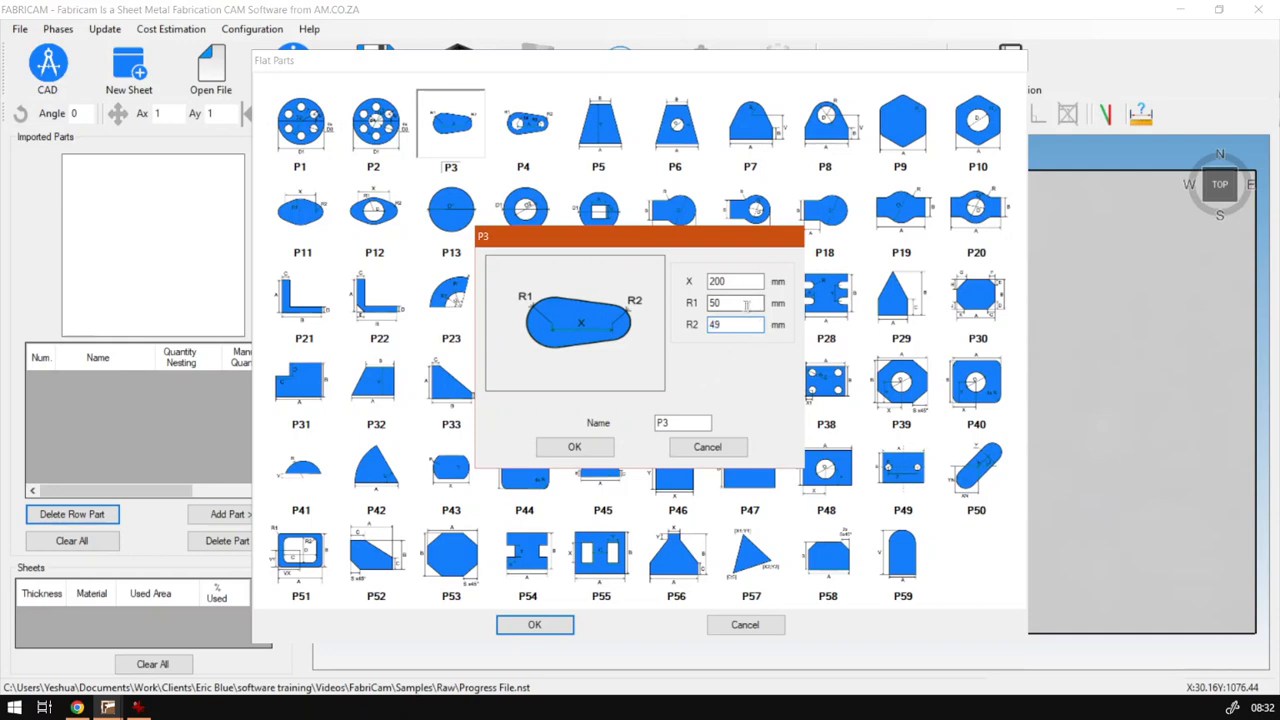
click(580, 447)
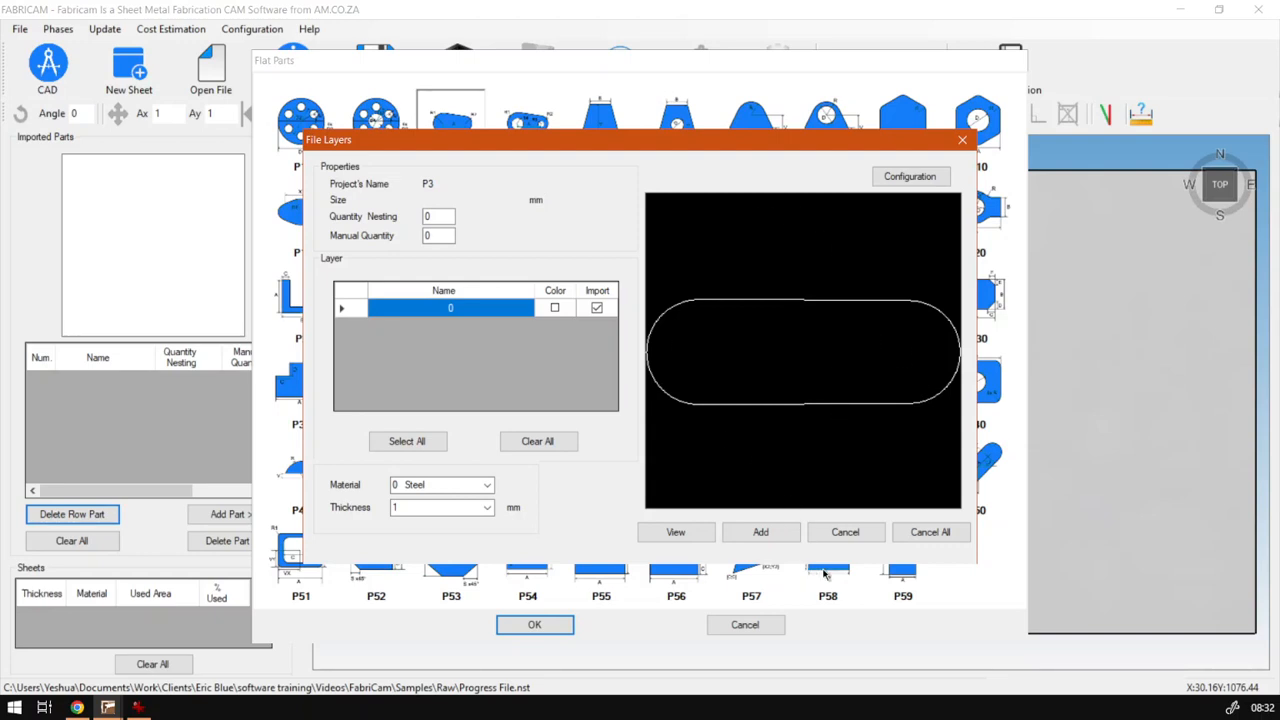
Go back to the P3 dimensions and regenerate the part with R1 80 mm and R2 50 mm
click(858, 536)
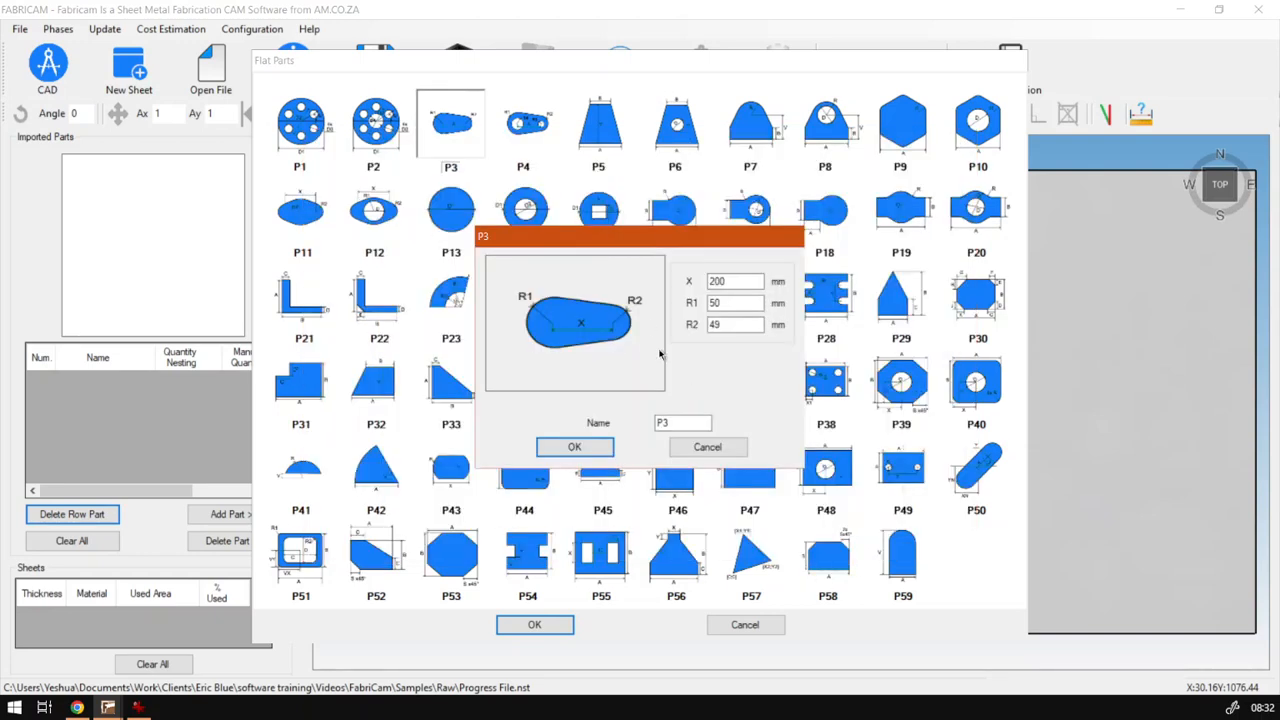
double_click(748, 323)
drag(735, 305, 707, 336)
text(80)
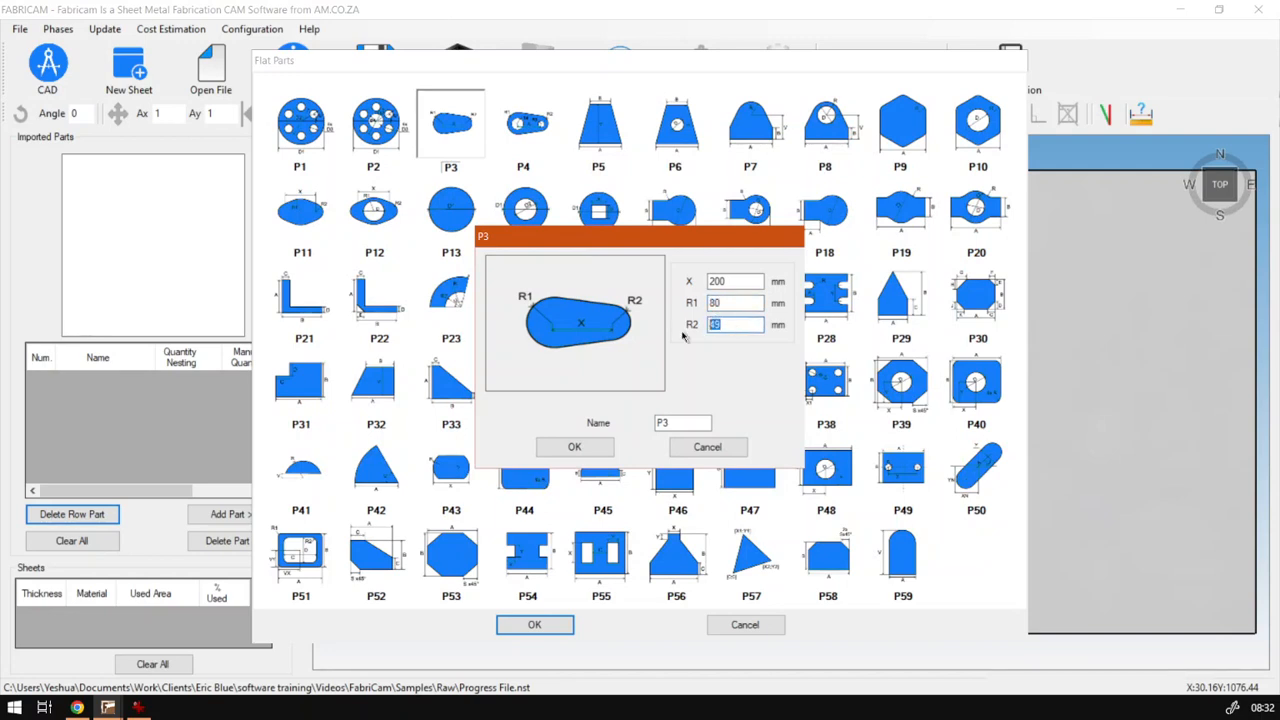
text(50)
click(574, 447)
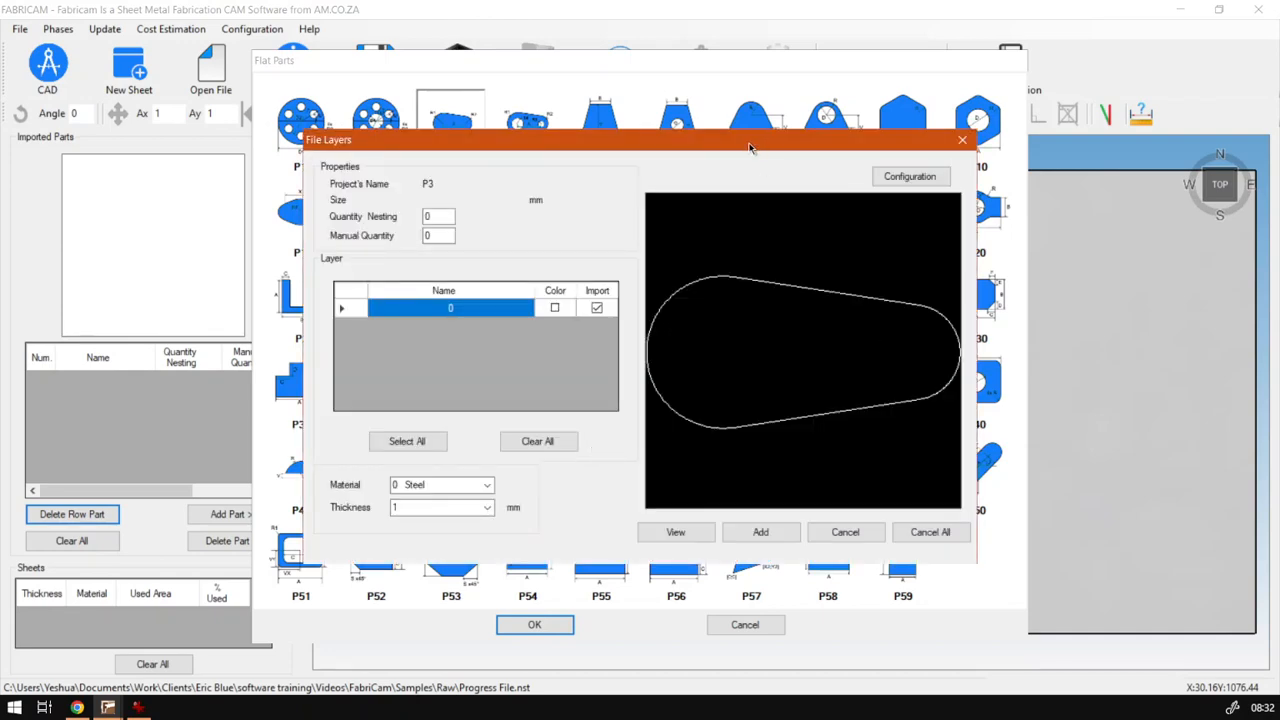
Import the P3 part with a manual quantity of 1 and place it in the sheet's upper-left corner
mouse_move(750, 147)
mouse_down()
mouse_move(544, 396)
mouse_move(740, 208)
mouse_move(752, 172)
mouse_up()
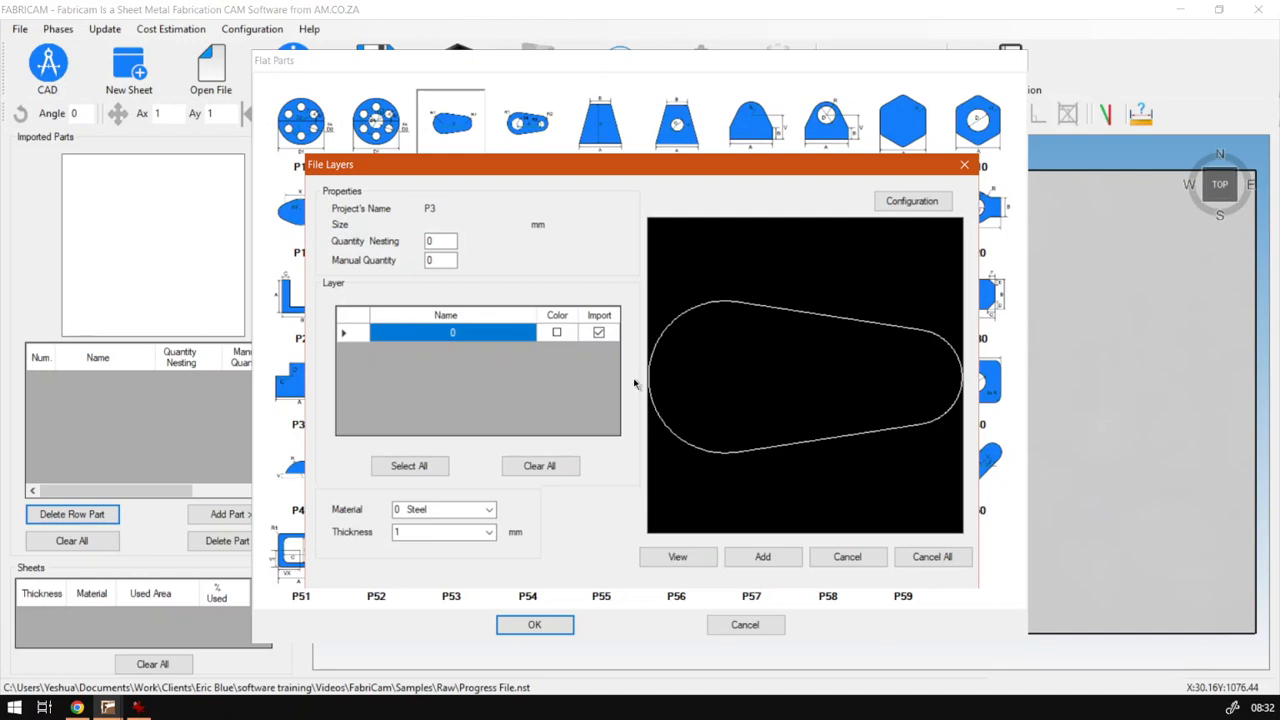
click(449, 260)
key(BackSpace)
text(1)
click(768, 557)
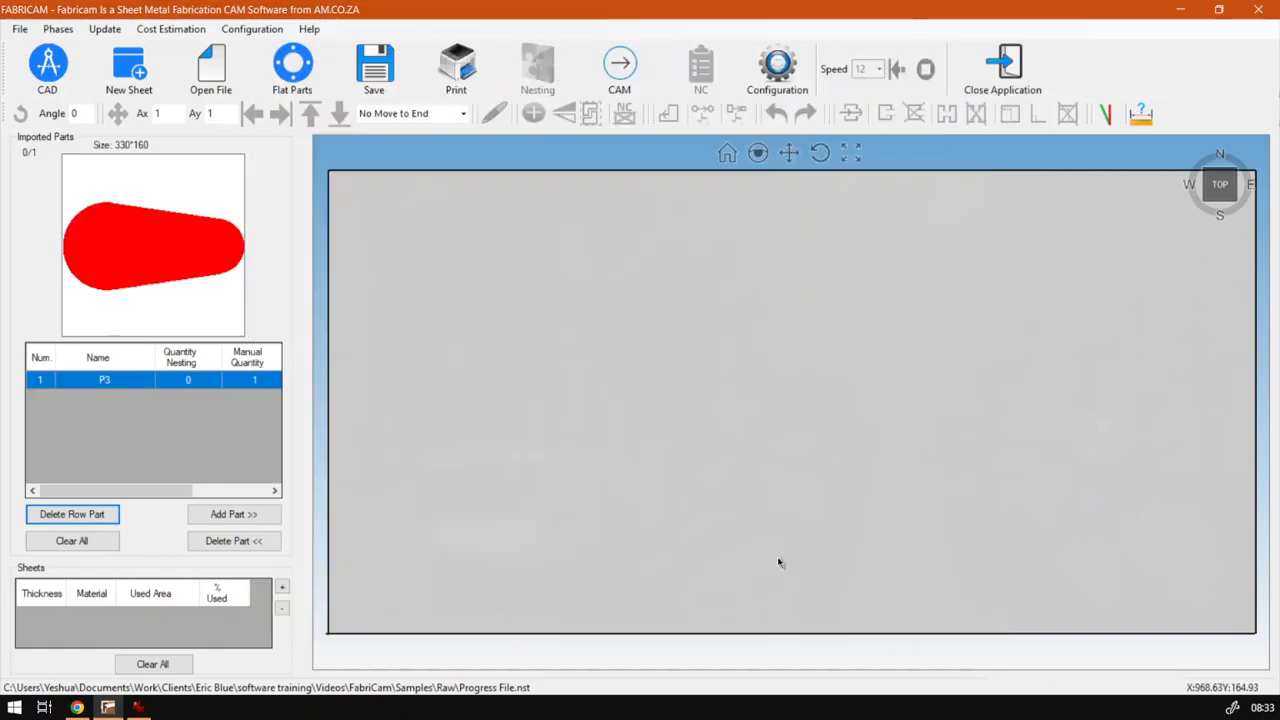
click(233, 514)
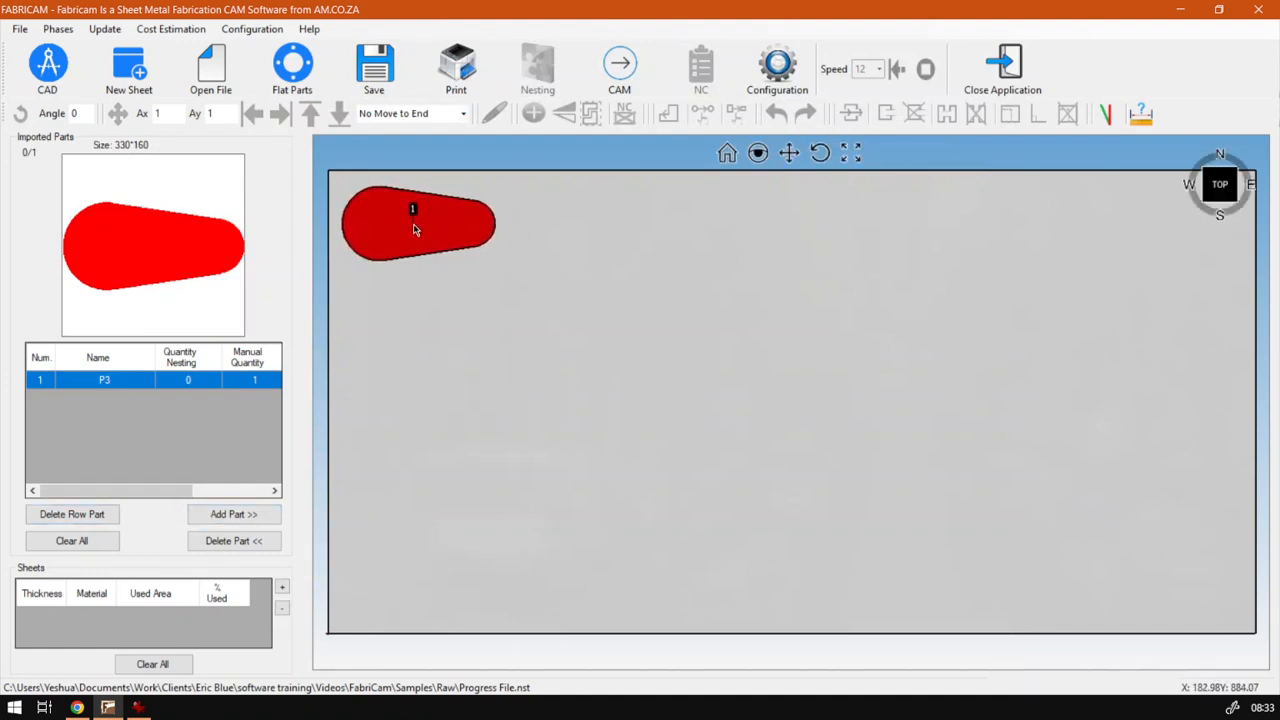
click(415, 229)
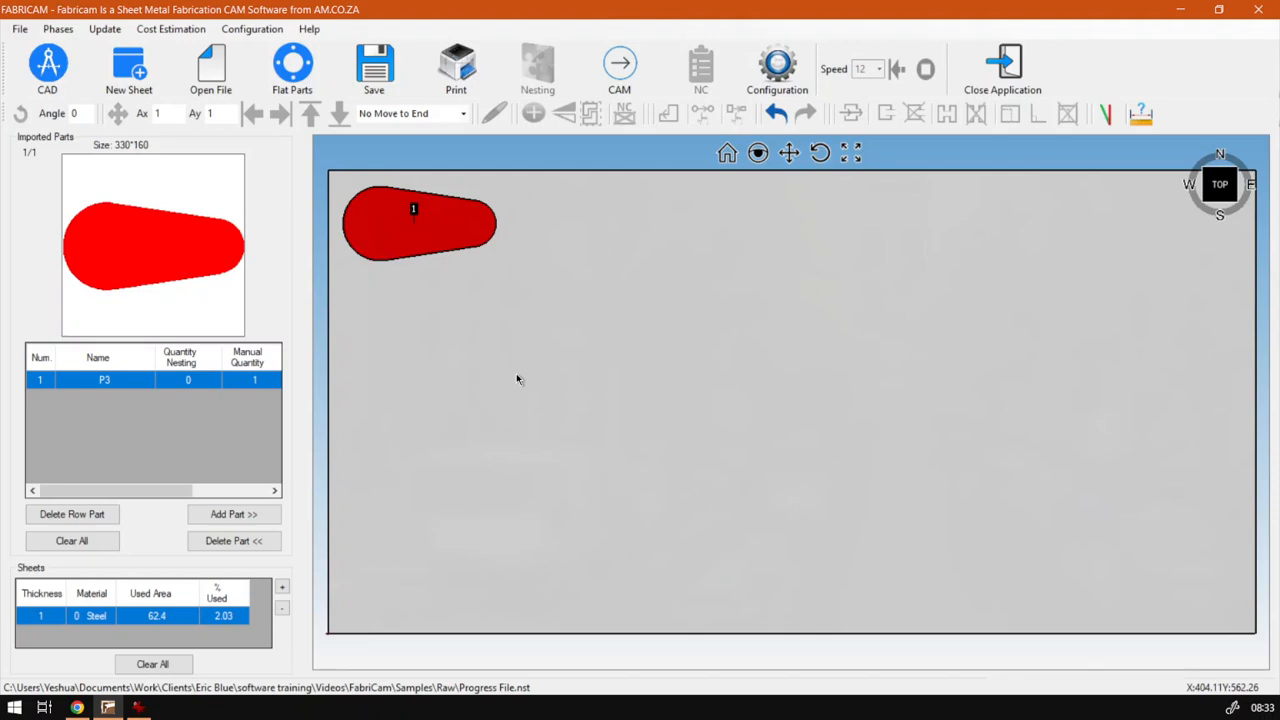
click(288, 65)
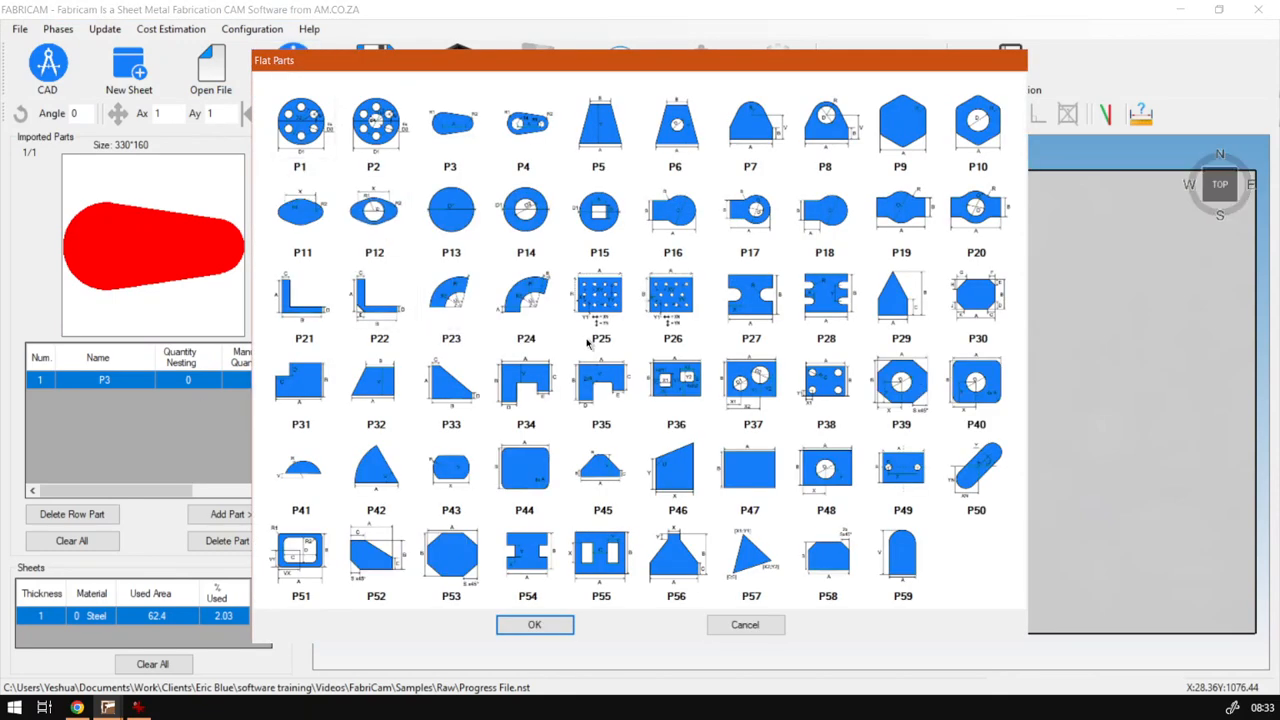
double_click(463, 150)
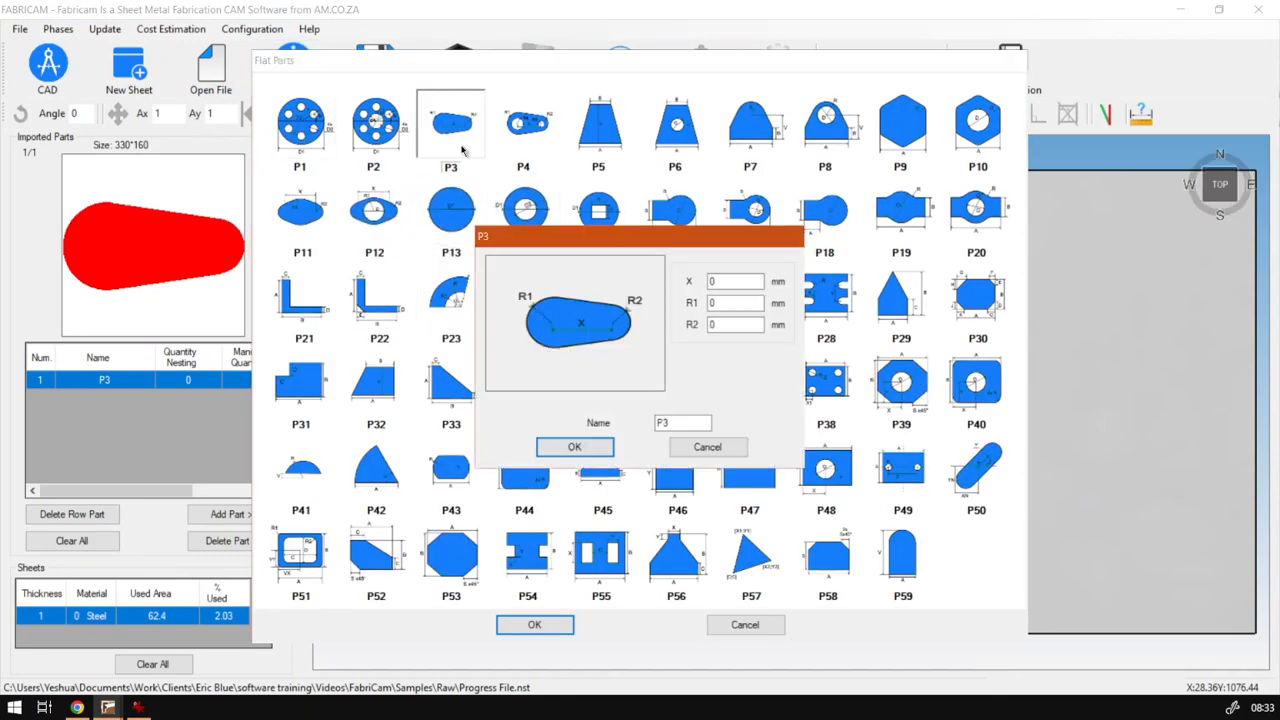
double_click(733, 281)
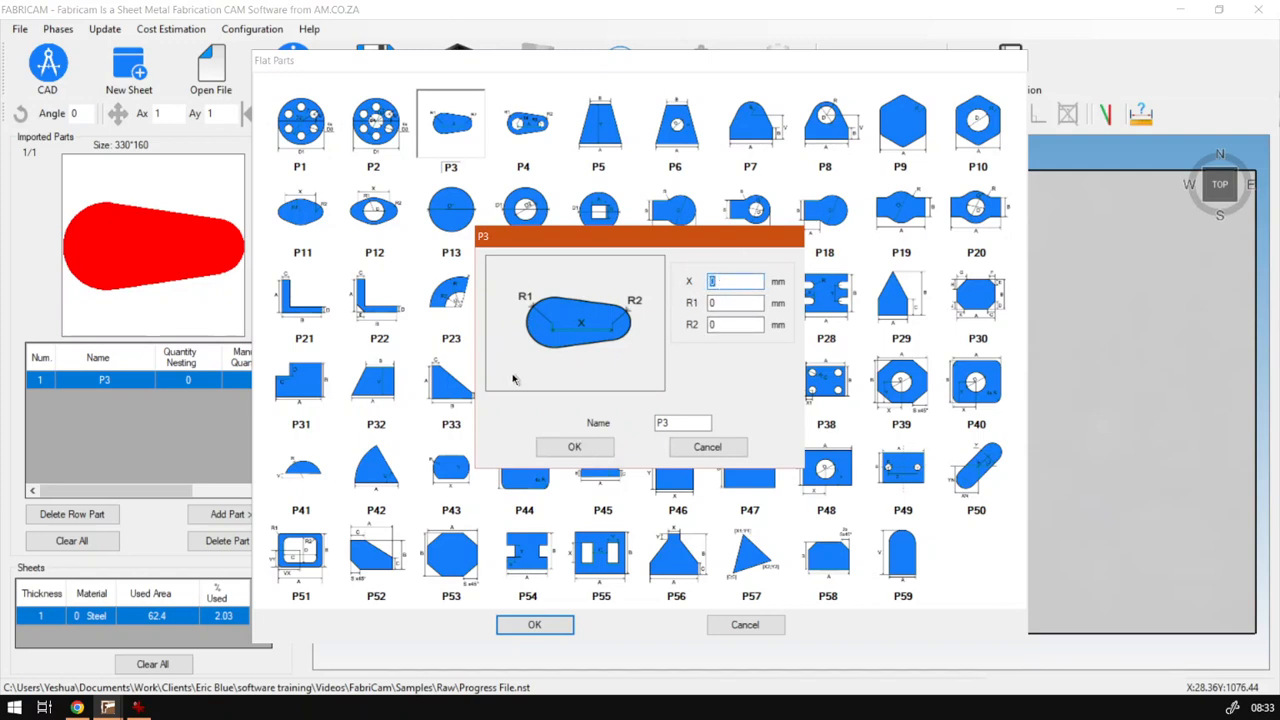
click(739, 323)
double_click(739, 323)
double_click(741, 302)
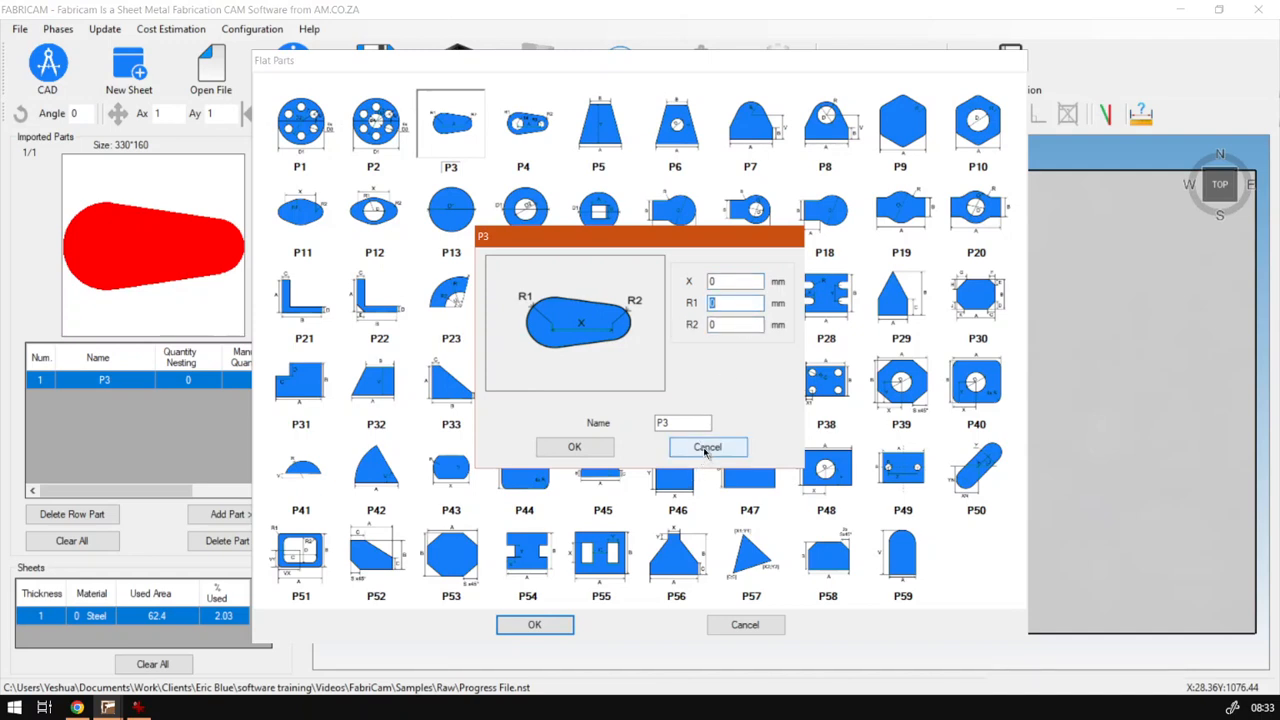
click(706, 447)
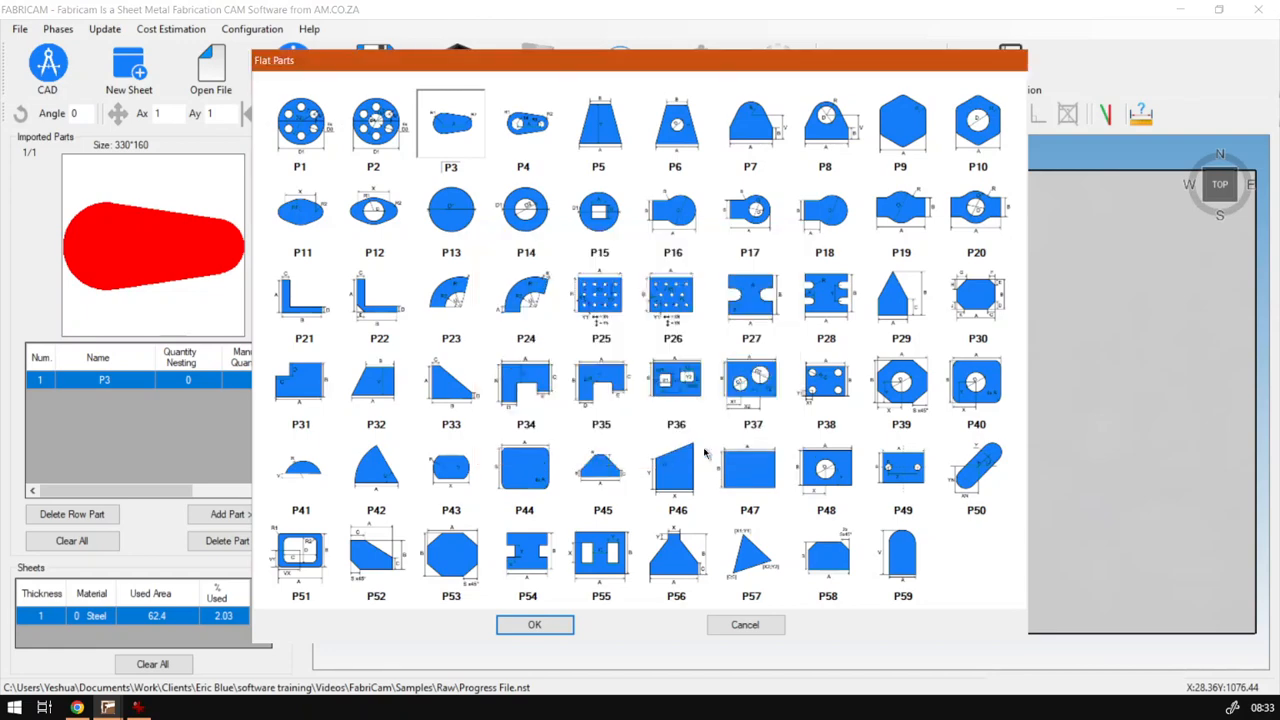
click(744, 624)
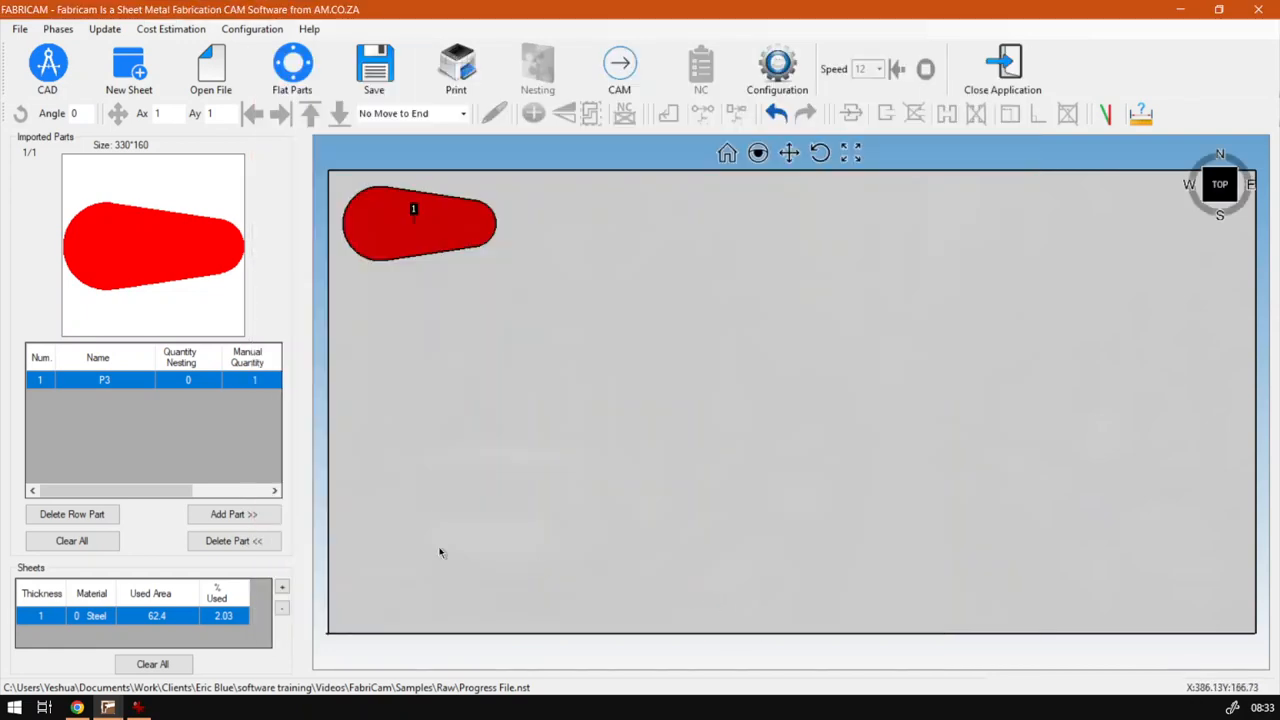
Switch to Chrome and look over the Software Training Videos home page on softwaretraining.co.za
click(77, 707)
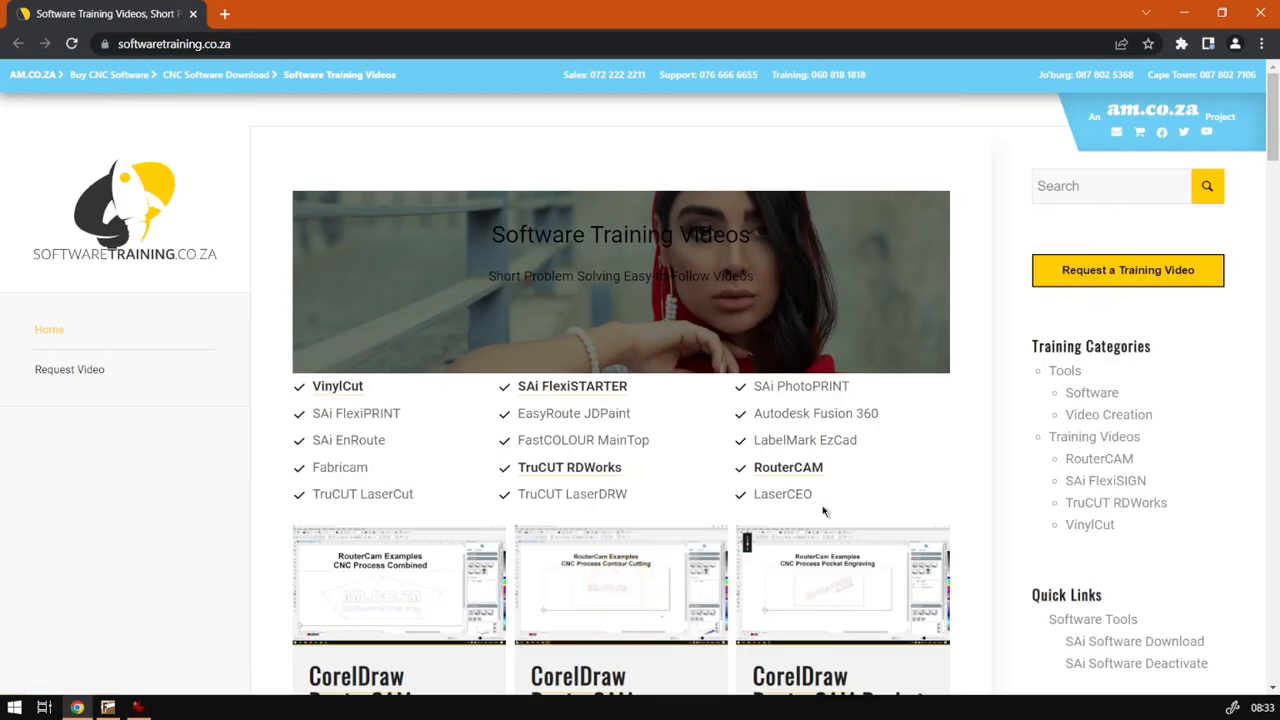
scroll(823, 511, down, 8)
scroll(815, 557, up, 8)
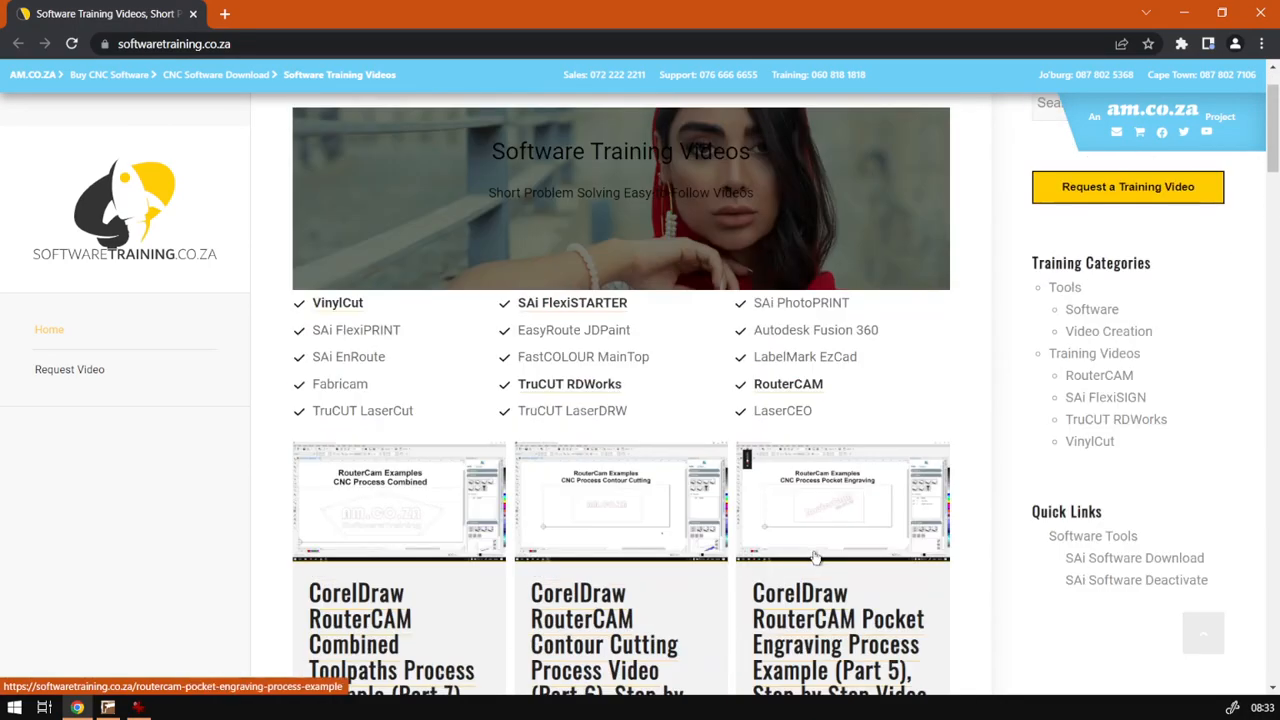